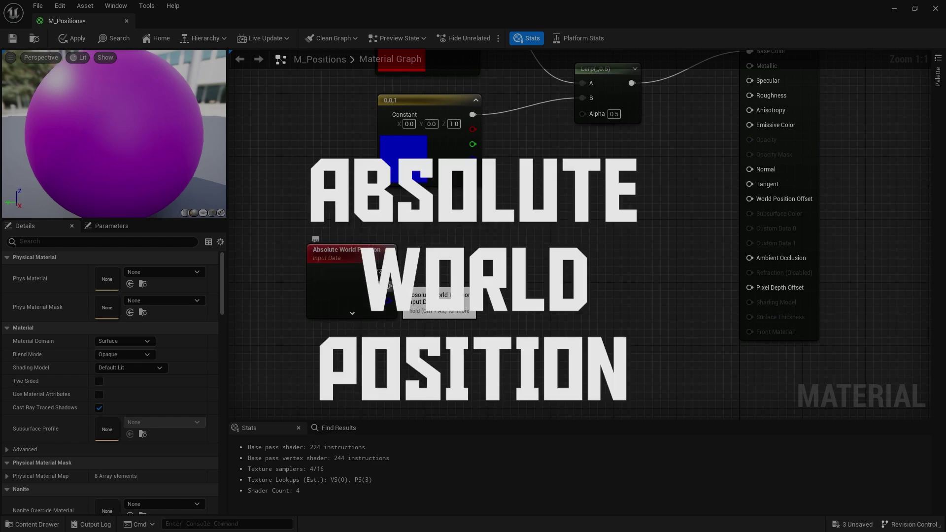
Reposition the Absolute World Position node below the blue constant and shift the Lerp node slightly closer to the material output.
{"action": "left_click_drag", "start_coordinate": [361, 282], "coordinate": [345, 258]}
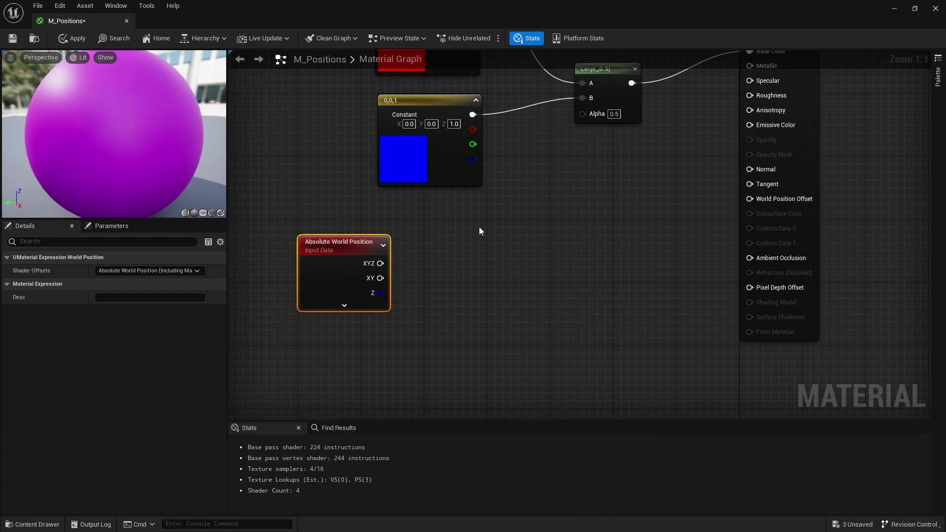
{"action": "key", "text": "Home"}
{"action": "right_click_drag", "start_coordinate": [558, 248], "coordinate": [574, 322]}
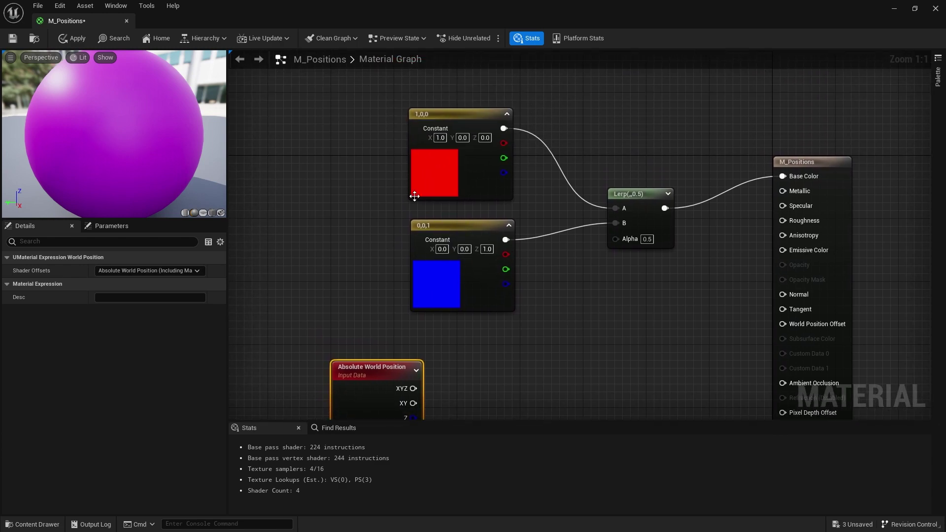
{"action": "left_click_drag", "start_coordinate": [380, 161], "coordinate": [444, 261]}
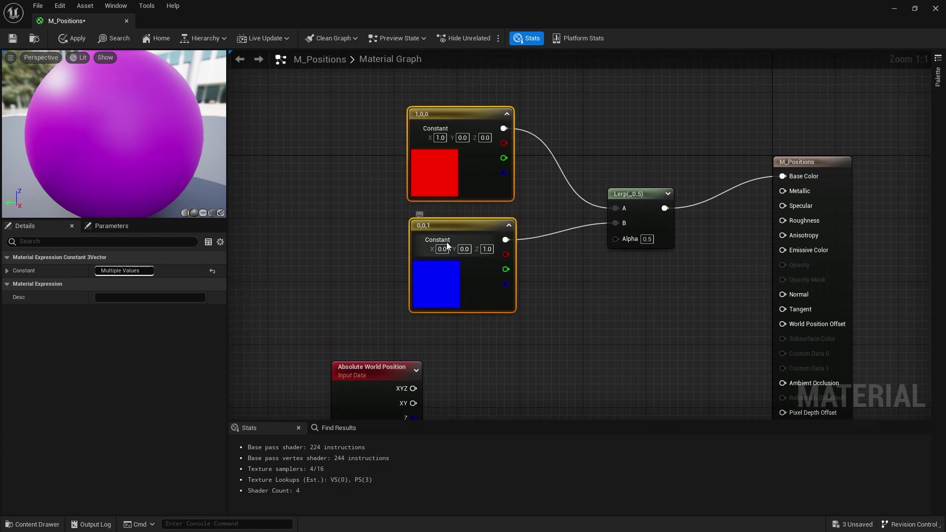
{"action": "left_click_drag", "start_coordinate": [657, 218], "coordinate": [672, 234]}
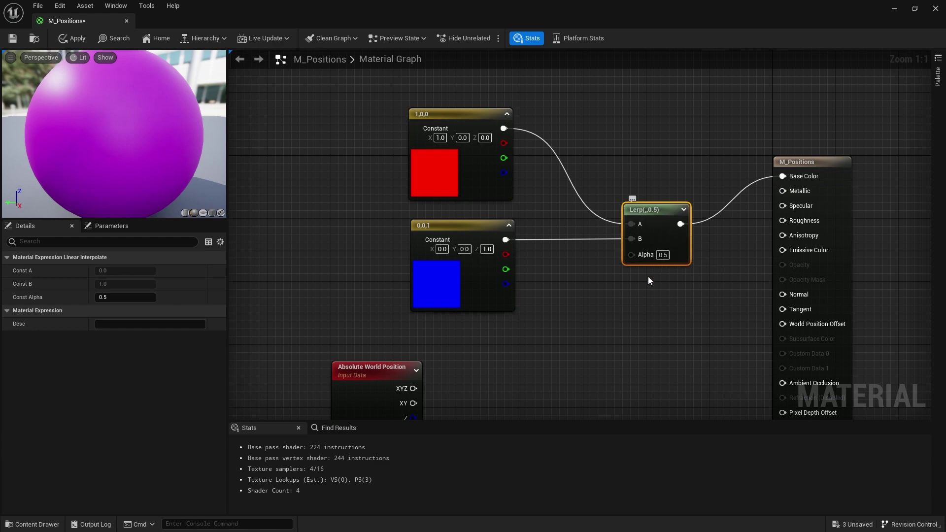
{"action": "right_click_drag", "start_coordinate": [565, 328], "coordinate": [463, 305]}
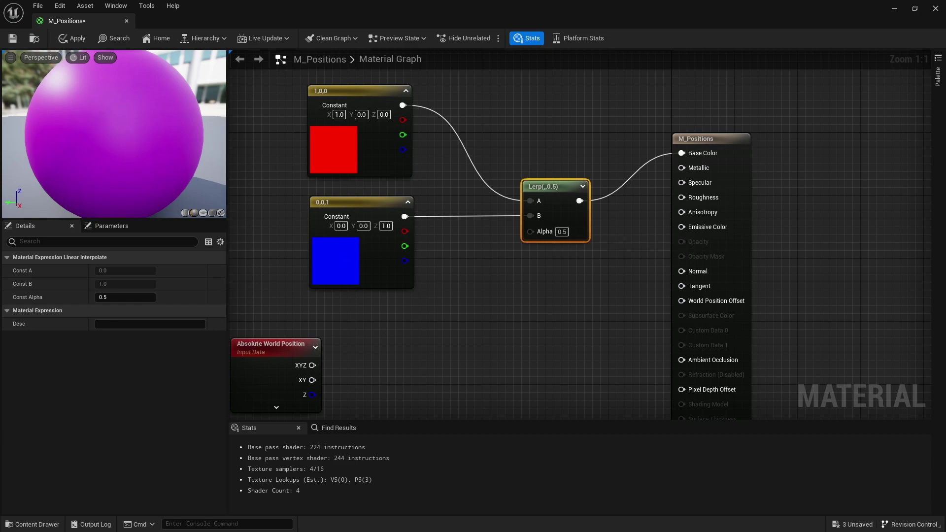
{"action": "right_click_drag", "start_coordinate": [390, 321], "coordinate": [502, 172]}
{"action": "left_click_drag", "start_coordinate": [430, 204], "coordinate": [380, 203]}
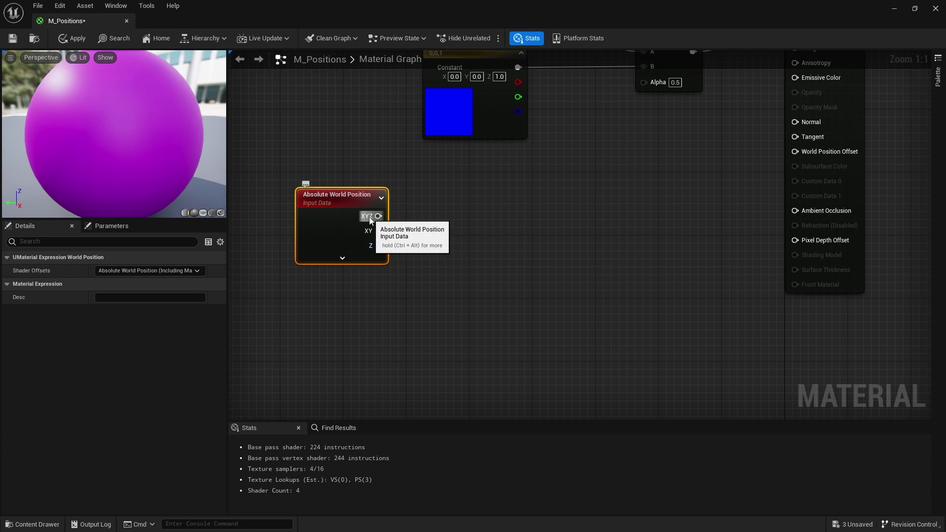
{"action": "left_click_drag", "start_coordinate": [346, 213], "coordinate": [283, 206]}
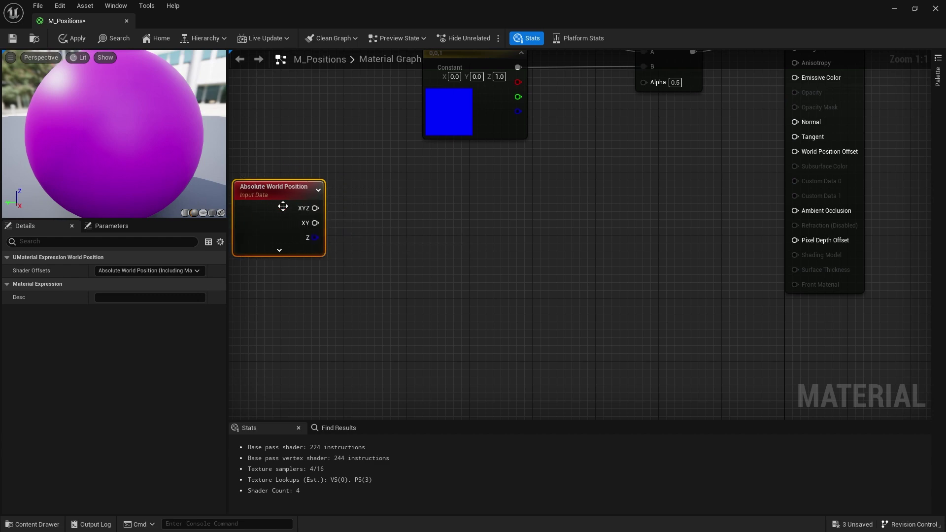
{"action": "right_click_drag", "start_coordinate": [337, 292], "coordinate": [380, 295]}
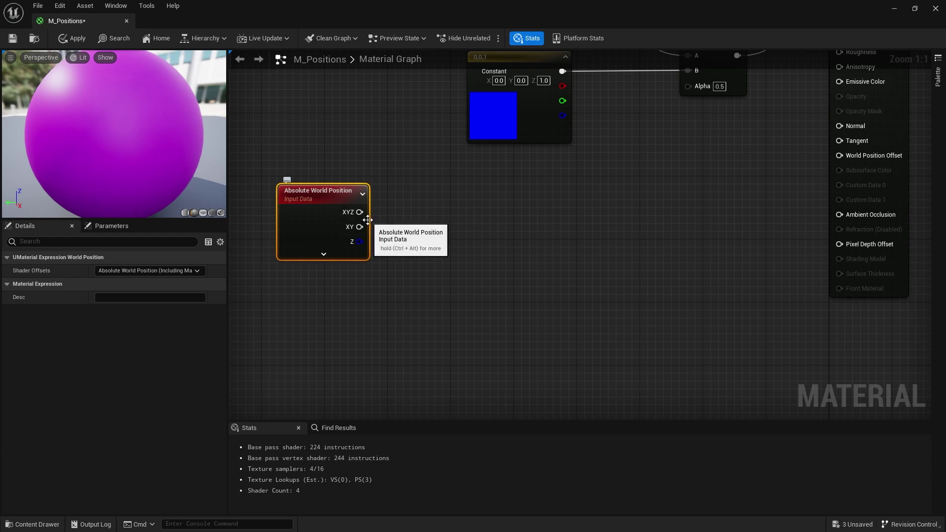
Add a ComponentMask node fed by the XYZ output of Absolute World Position.
{"action": "left_click_drag", "start_coordinate": [360, 212], "coordinate": [412, 210]}
{"action": "type", "text": "mask"}
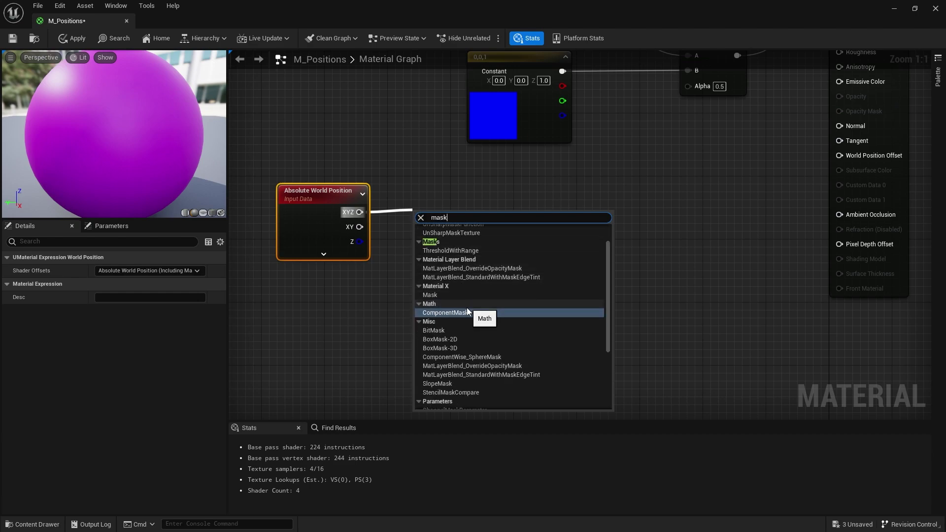
{"action": "left_click", "coordinate": [454, 311]}
{"action": "left_click_drag", "start_coordinate": [446, 216], "coordinate": [438, 207]}
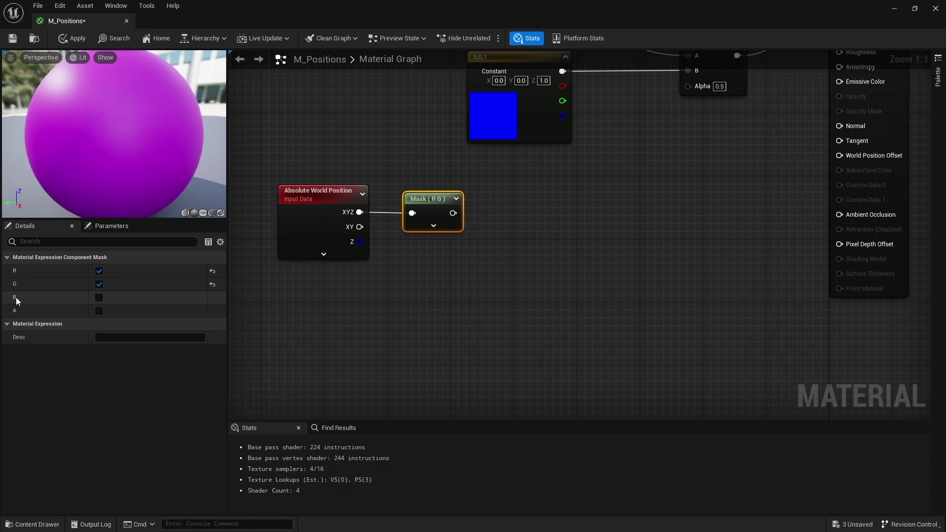
Restrict the mask to the B channel only and move the node slightly higher.
{"action": "left_click", "coordinate": [98, 297]}
{"action": "left_click", "coordinate": [99, 281]}
{"action": "left_click", "coordinate": [99, 271]}
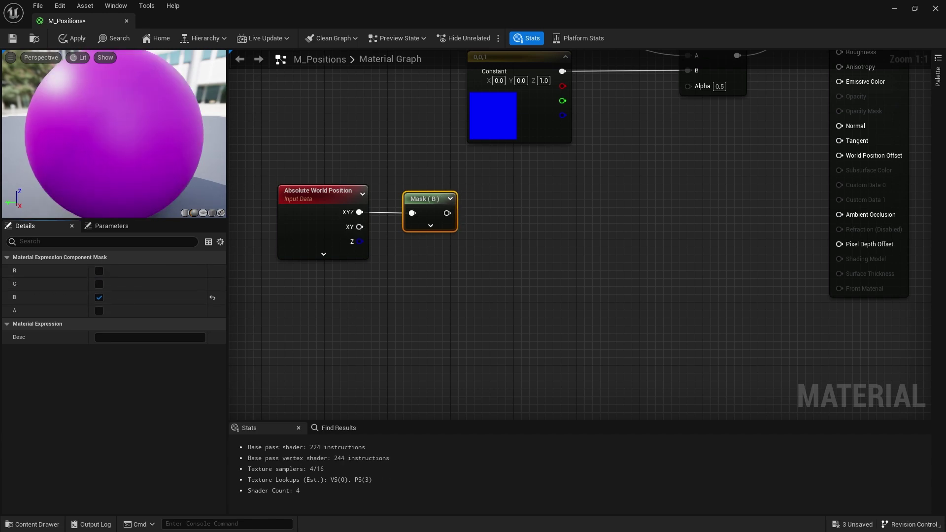
{"action": "right_click_drag", "start_coordinate": [346, 312], "coordinate": [386, 314]}
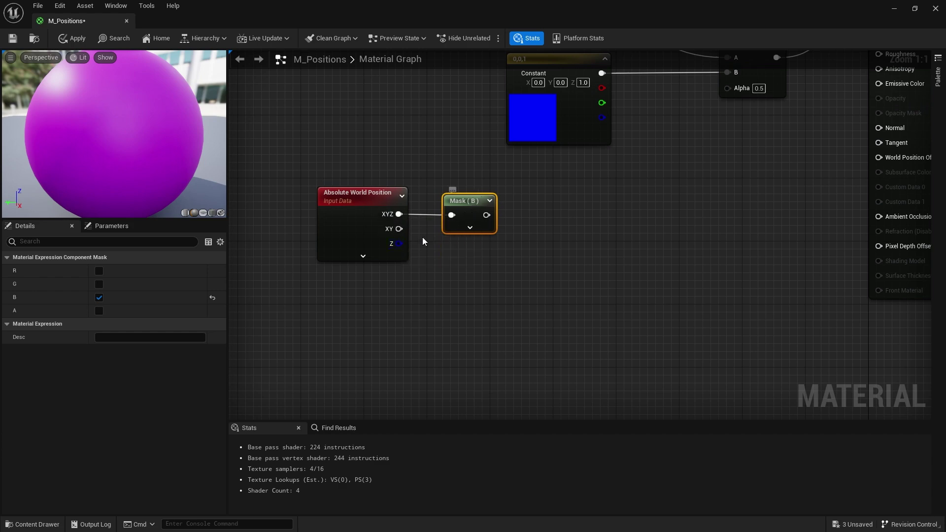
{"action": "left_click_drag", "start_coordinate": [463, 228], "coordinate": [471, 213]}
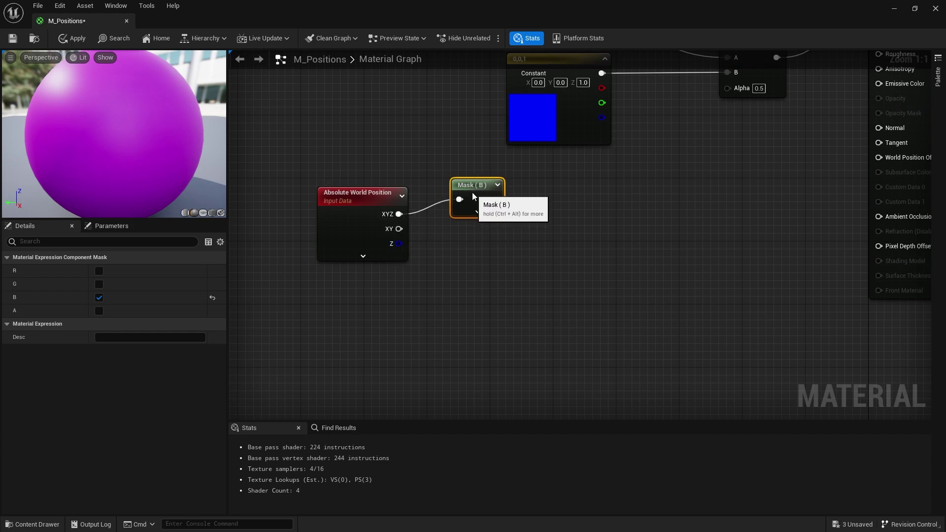
Delete the B mask node from the graph.
{"action": "left_click_drag", "start_coordinate": [395, 245], "coordinate": [480, 279]}
{"action": "left_click", "coordinate": [477, 239]}
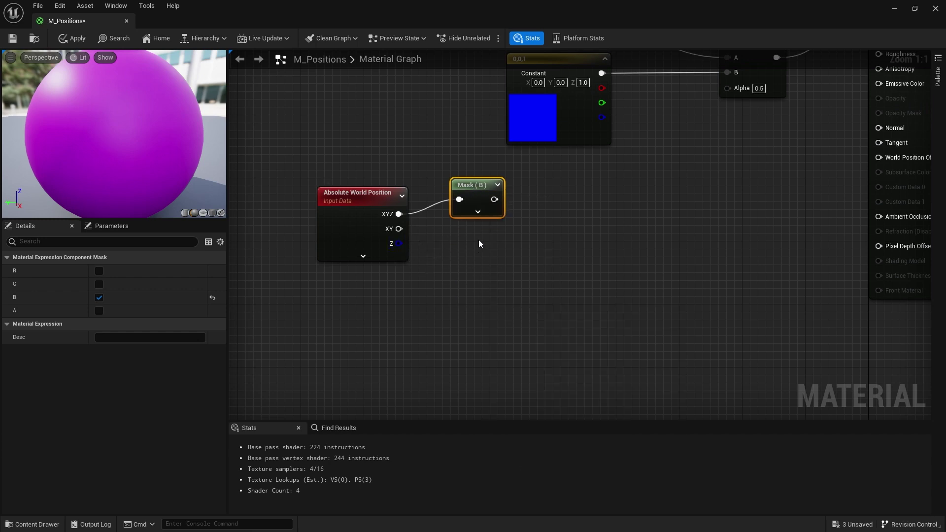
{"action": "left_click_drag", "start_coordinate": [494, 228], "coordinate": [422, 184]}
{"action": "key", "text": "Delete"}
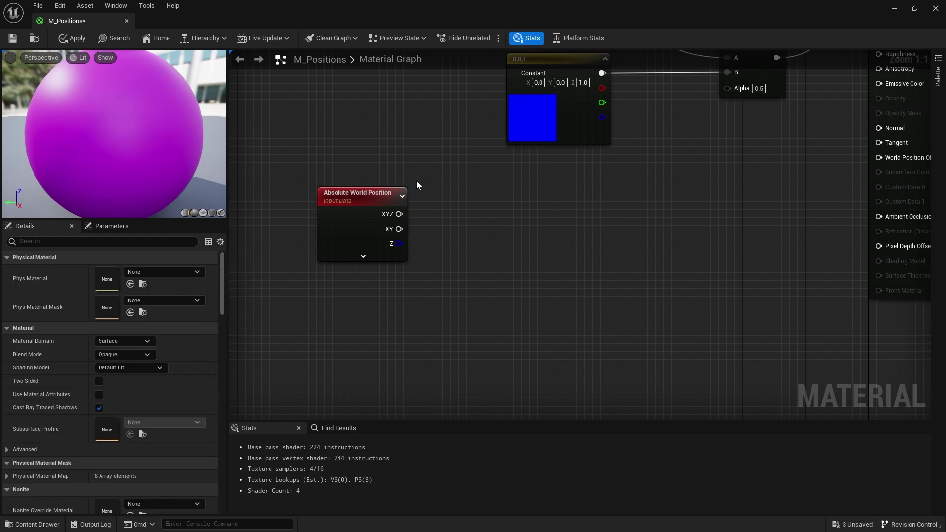
Add a Divide node on the Z output of Absolute World Position and set its B value to 1000.
{"action": "left_click_drag", "start_coordinate": [399, 243], "coordinate": [477, 236]}
{"action": "type", "text": "/"}
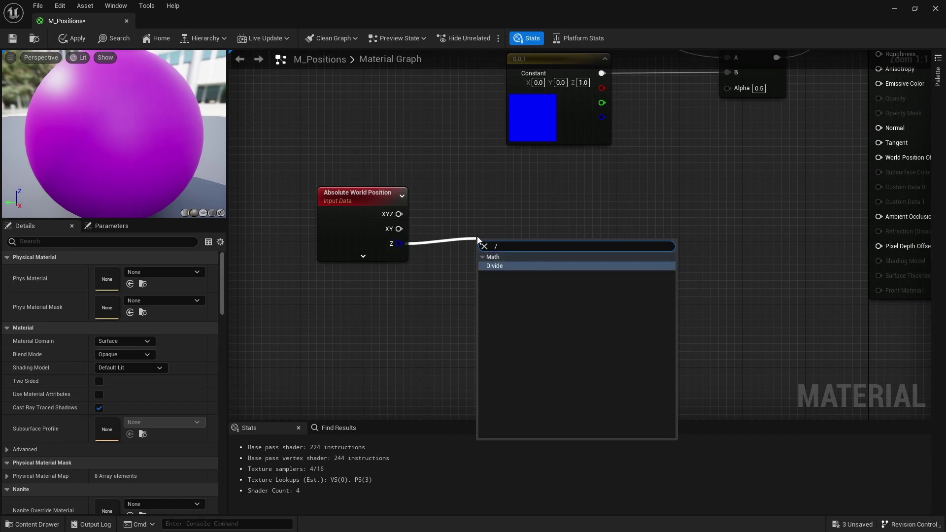
{"action": "left_click", "coordinate": [509, 266]}
{"action": "left_click_drag", "start_coordinate": [503, 242], "coordinate": [486, 235]}
{"action": "left_click", "coordinate": [487, 262]}
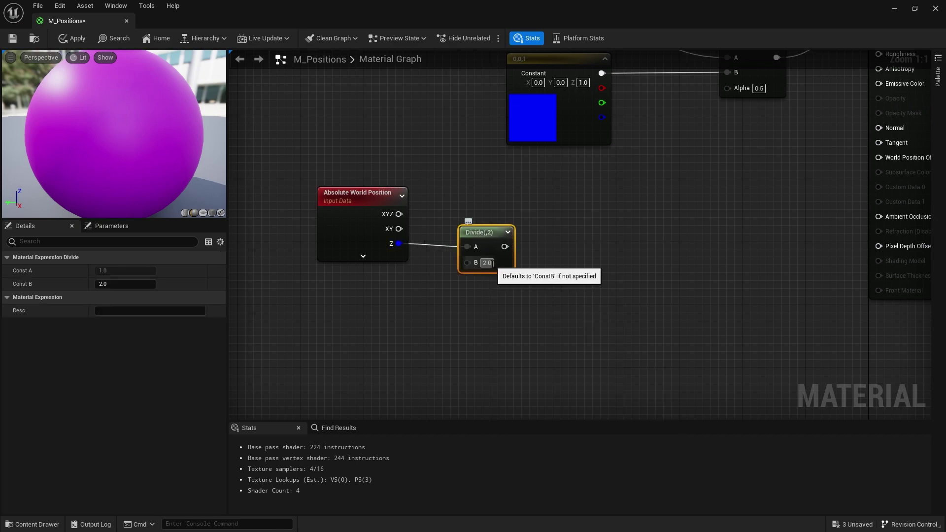
{"action": "type", "text": "1000"}
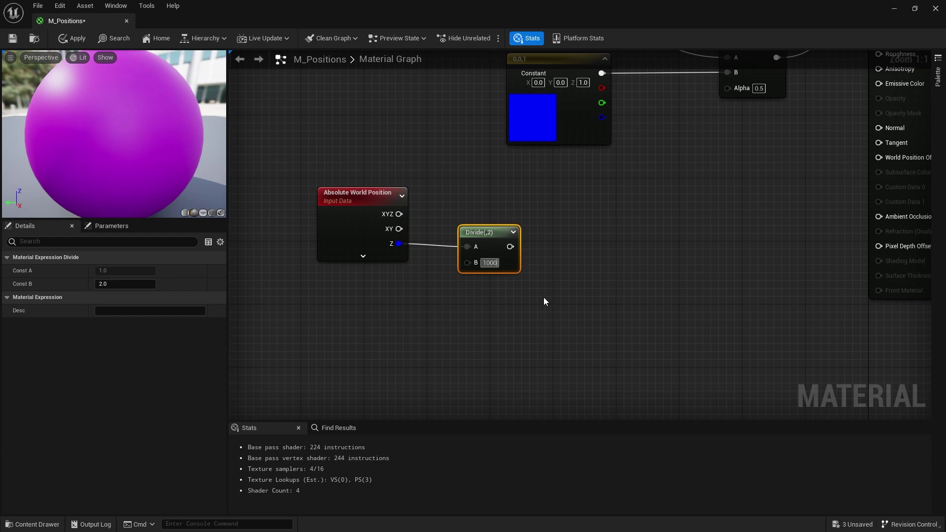
{"action": "key", "text": "Return"}
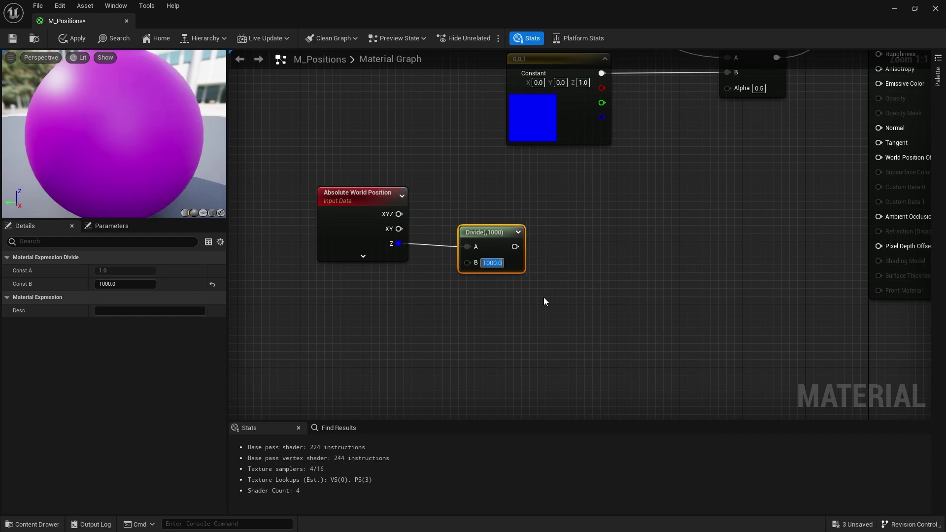
Add a Clamp node after the Divide and connect its output to the Lerp's Alpha.
{"action": "right_click_drag", "start_coordinate": [546, 291], "coordinate": [436, 340]}
{"action": "left_click_drag", "start_coordinate": [405, 296], "coordinate": [458, 282]}
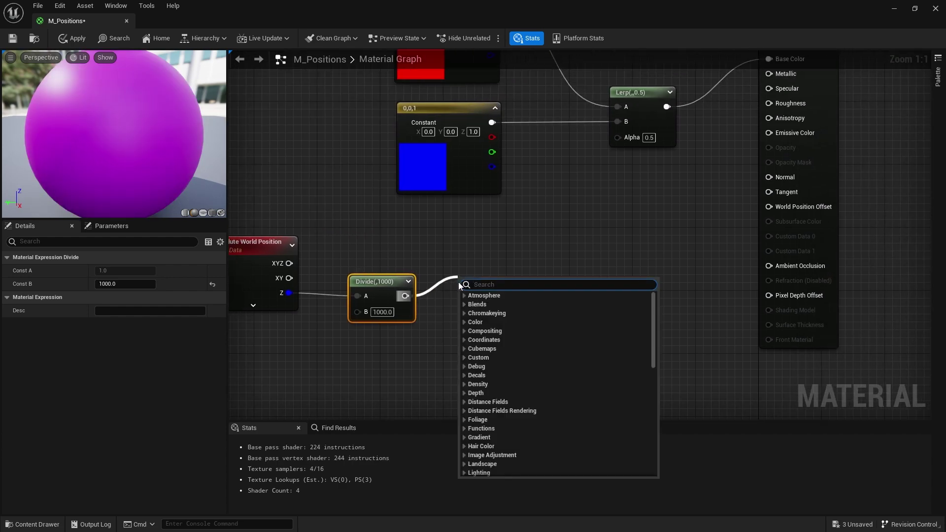
{"action": "type", "text": "clamp"}
{"action": "key", "text": "Return"}
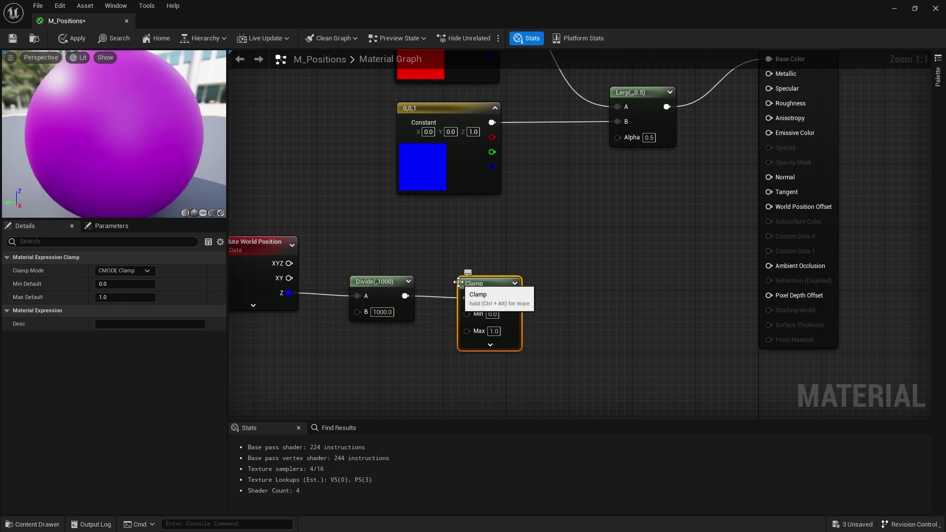
{"action": "left_click_drag", "start_coordinate": [484, 283], "coordinate": [621, 139]}
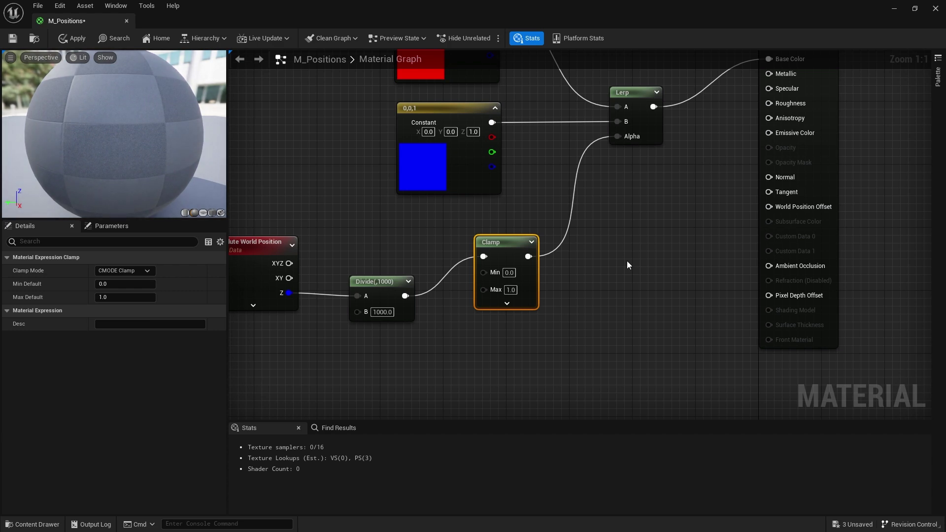
Shift the Divide node slightly closer to Absolute World Position, keeping the Z output connected to its A input.
{"action": "right_click_drag", "start_coordinate": [335, 336], "coordinate": [390, 313]}
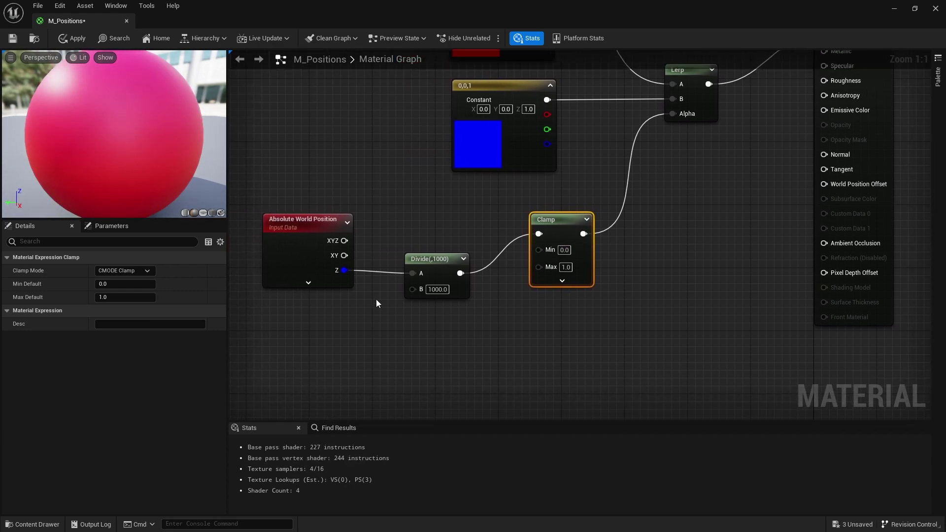
{"action": "left_click_drag", "start_coordinate": [425, 260], "coordinate": [418, 268]}
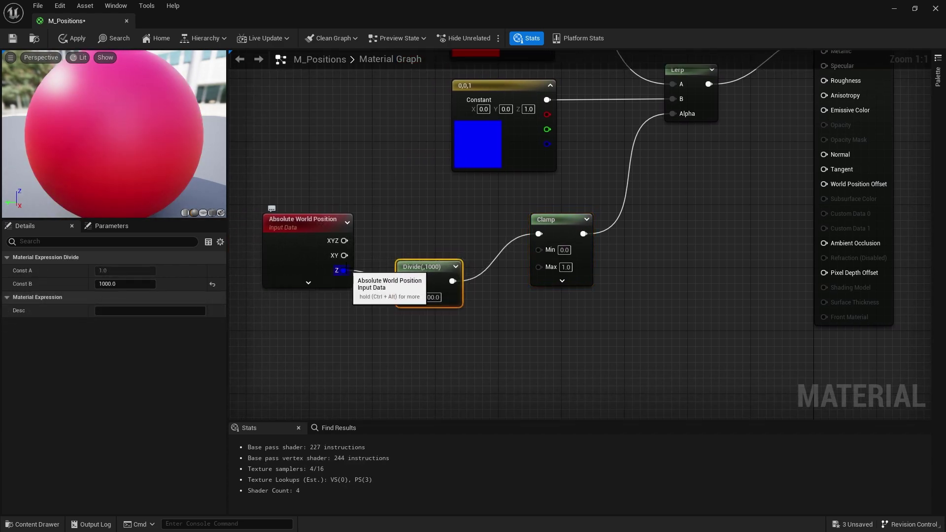
{"action": "left_click_drag", "start_coordinate": [344, 270], "coordinate": [405, 280]}
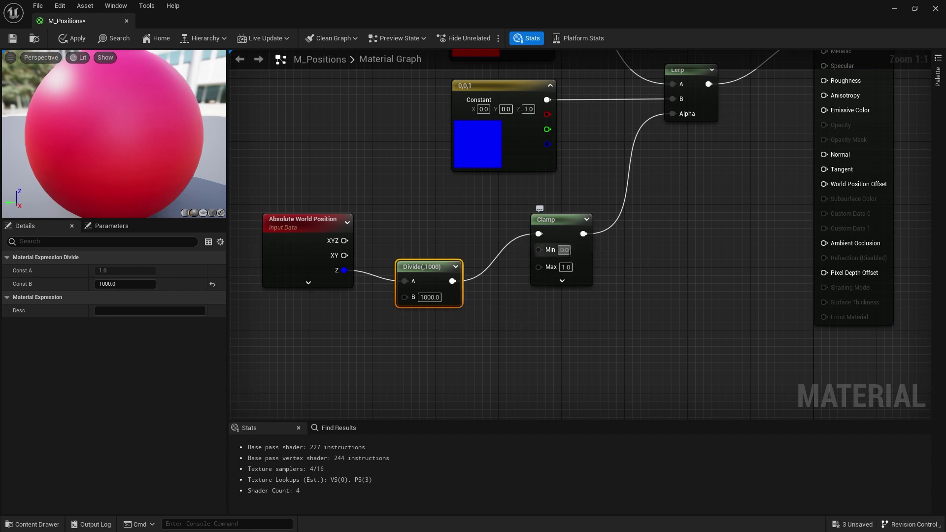
{"action": "right_click_drag", "start_coordinate": [600, 240], "coordinate": [598, 269]}
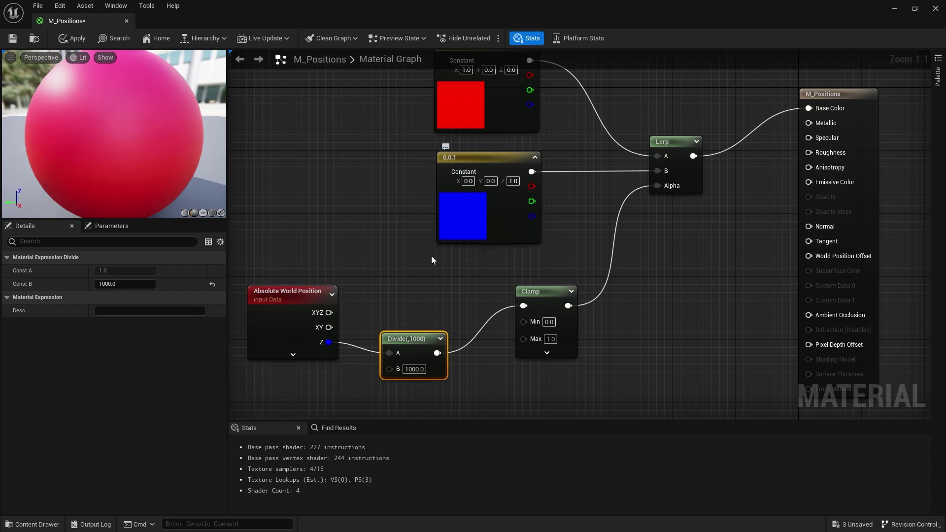
{"action": "right_click_drag", "start_coordinate": [419, 318], "coordinate": [456, 272]}
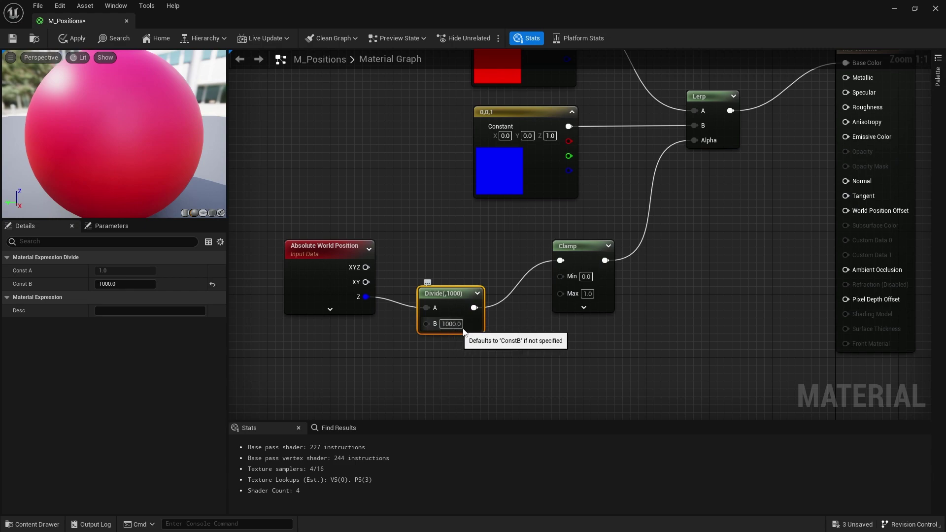
Apply the M_Positions material changes and return to the level editor.
{"action": "key", "text": "Home"}
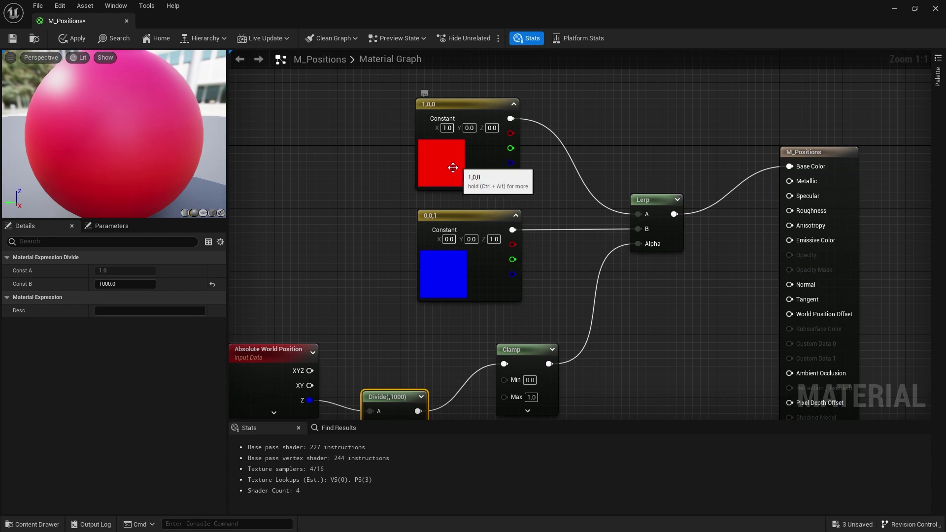
{"action": "left_click", "coordinate": [481, 184]}
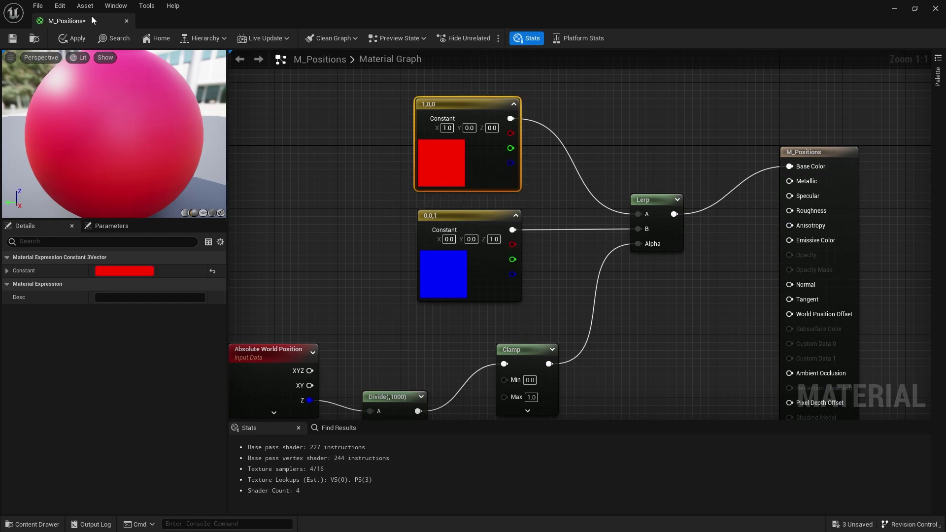
{"action": "left_click", "coordinate": [74, 38]}
{"action": "left_click", "coordinate": [899, 8]}
Raise PositionActor in the level to a Z location of 440.
{"action": "right_click_drag", "start_coordinate": [391, 329], "coordinate": [311, 271]}
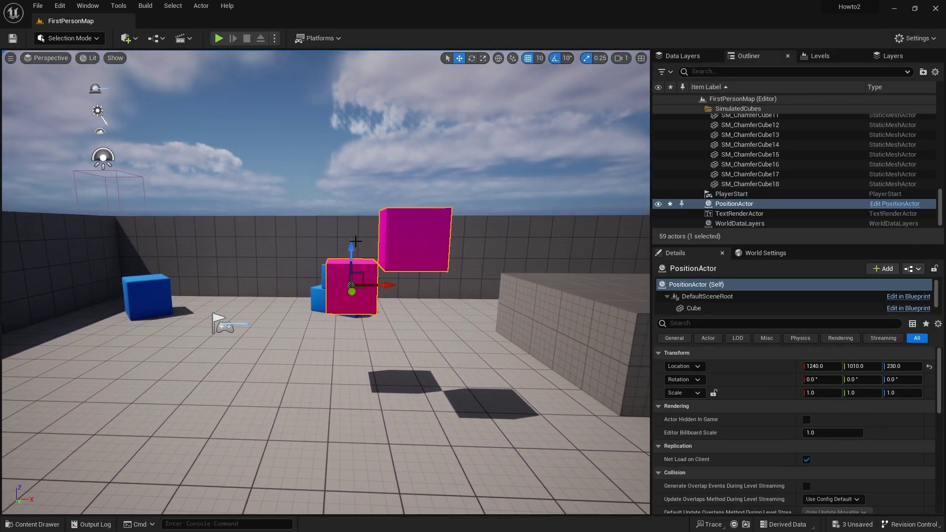
{"action": "left_click_drag", "start_coordinate": [351, 246], "coordinate": [373, 216]}
{"action": "right_click_drag", "start_coordinate": [373, 216], "coordinate": [373, 217]}
{"action": "left_click_drag", "start_coordinate": [308, 241], "coordinate": [307, 191]}
{"action": "right_click_drag", "start_coordinate": [308, 192], "coordinate": [331, 218]}
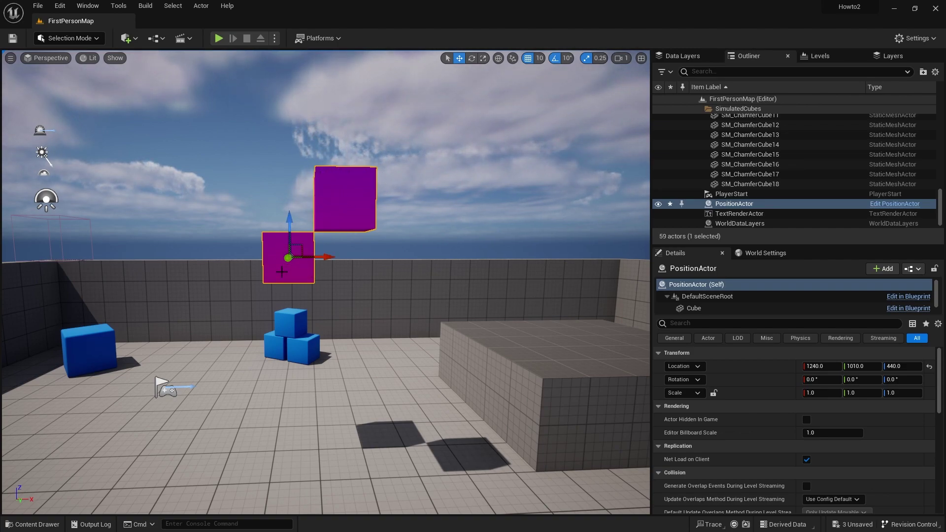
Move PositionActor's Cube1 component straight up, well above the Cube component.
{"action": "scroll", "coordinate": [714, 300], "scroll_direction": "down", "scroll_amount": 1}
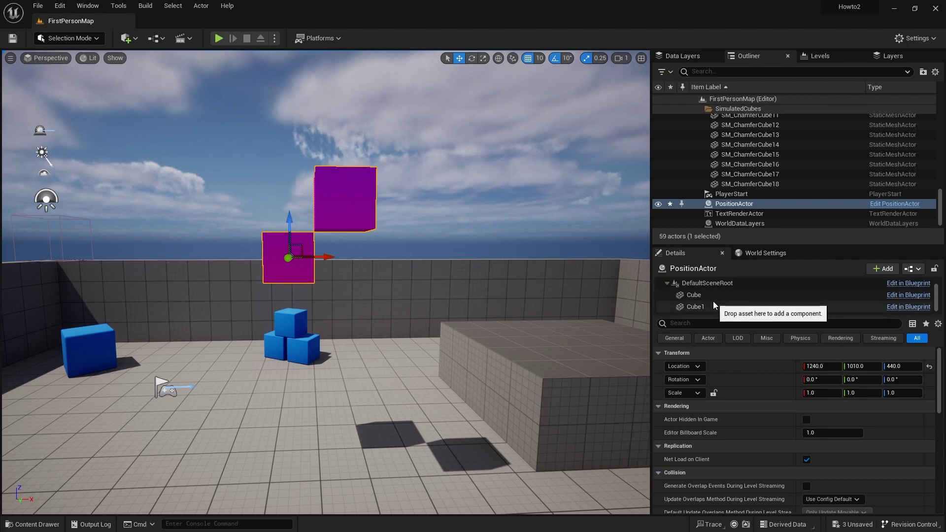
{"action": "left_click", "coordinate": [705, 298]}
{"action": "left_click", "coordinate": [695, 307]}
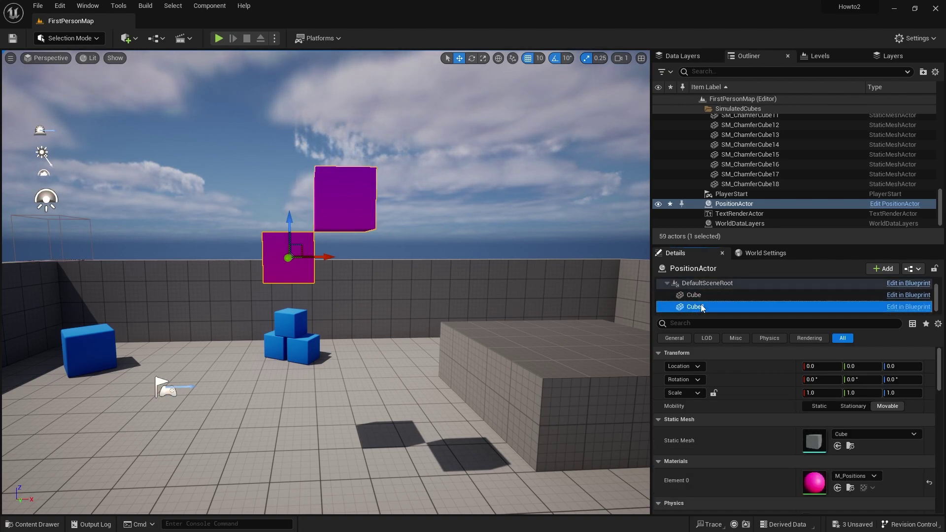
{"action": "left_click_drag", "start_coordinate": [342, 164], "coordinate": [343, 53]}
Lower PositionActor's Cube component to a relative Z location of -260.
{"action": "left_click", "coordinate": [694, 294]}
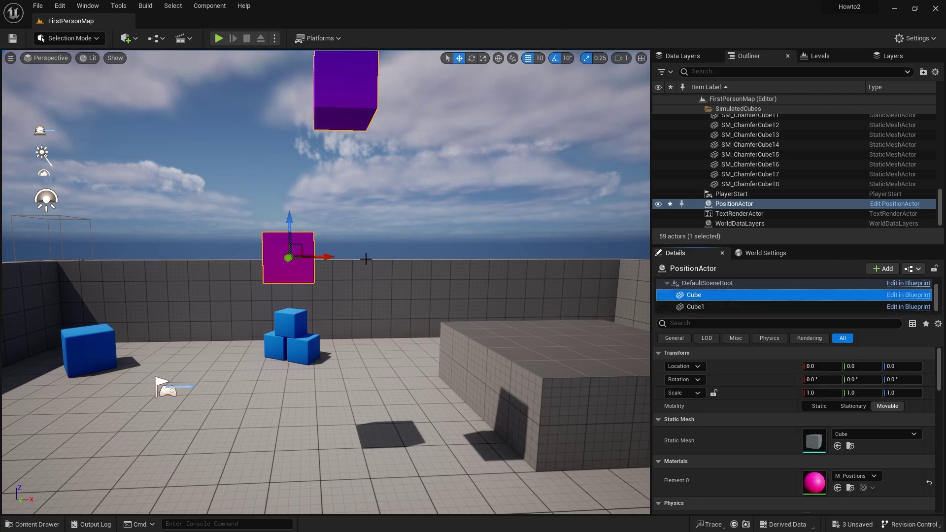
{"action": "left_click_drag", "start_coordinate": [290, 228], "coordinate": [301, 349]}
{"action": "key", "text": "s"}
{"action": "right_click_drag", "start_coordinate": [469, 251], "coordinate": [463, 262]}
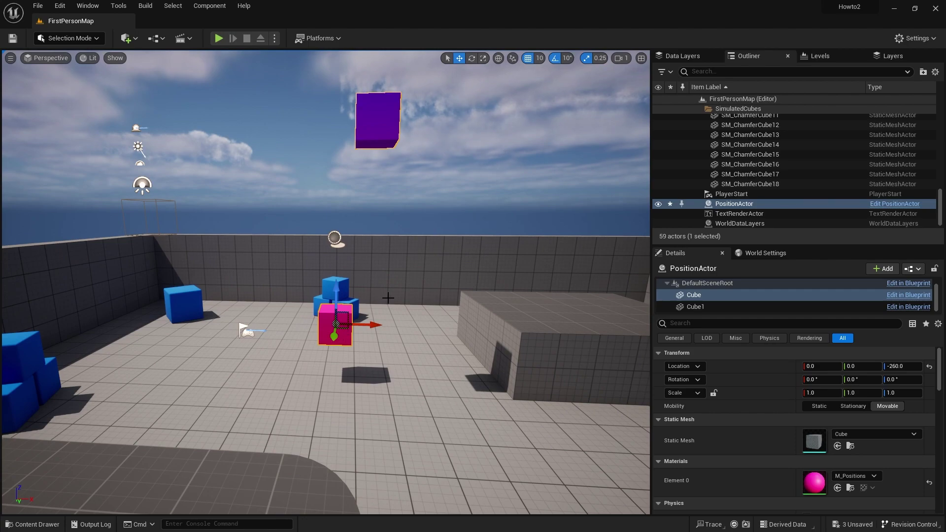
Undo the recent moves of PositionActor's Cube and Cube1 components in the level.
{"action": "key", "text": "ctrl+z"}
{"action": "key", "text": "ctrl+z"}
{"action": "key", "text": "ctrl+z"}
{"action": "right_click_drag", "start_coordinate": [393, 359], "coordinate": [542, 370]}
{"action": "key", "text": "a"}
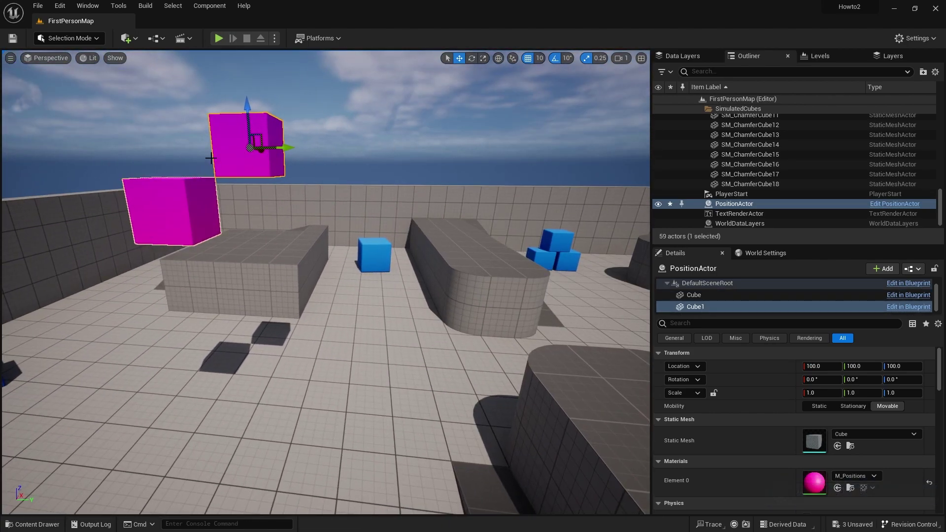
{"action": "mouse_move", "coordinate": [251, 107]}
{"action": "left_mouse_down"}
{"action": "mouse_move", "coordinate": [253, 186]}
{"action": "mouse_move", "coordinate": [250, 108]}
{"action": "left_mouse_up"}
{"action": "left_click", "coordinate": [191, 218], "text": "ctrl"}
{"action": "left_click", "coordinate": [303, 300]}
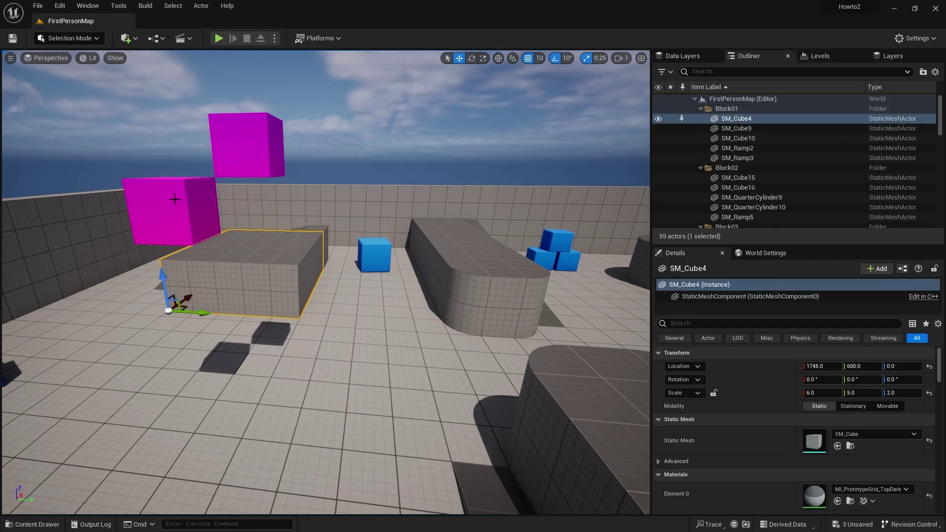
Open the M_Positions material from the project's Content folder for editing.
{"action": "right_click_drag", "start_coordinate": [335, 365], "coordinate": [252, 363]}
{"action": "left_click", "coordinate": [50, 525]}
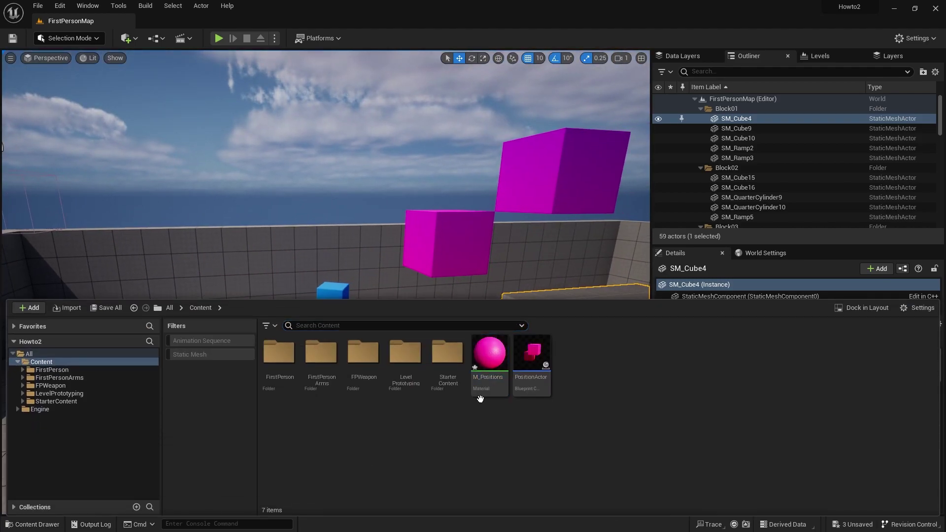
{"action": "double_click", "coordinate": [489, 355]}
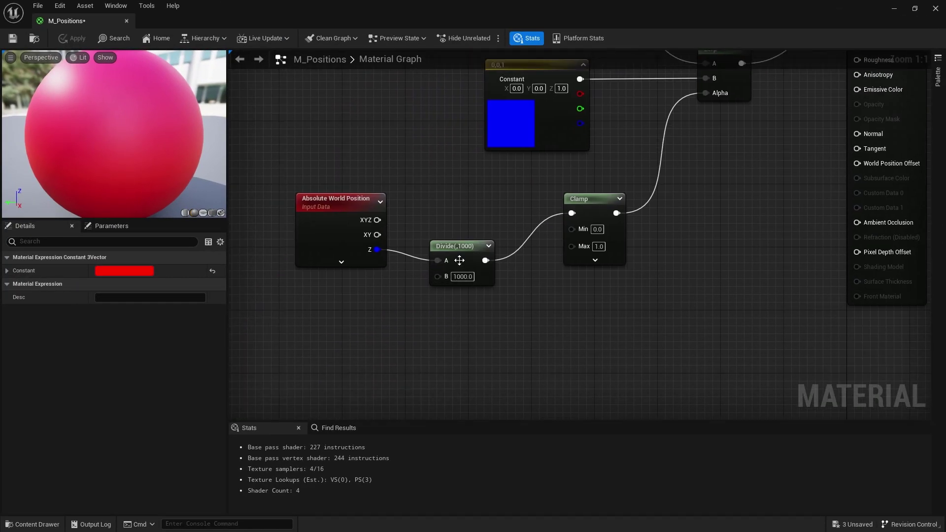
Shift the Divide node slightly toward the Clamp node and the Absolute World Position node slightly away from Divide.
{"action": "left_click_drag", "start_coordinate": [459, 260], "coordinate": [467, 261]}
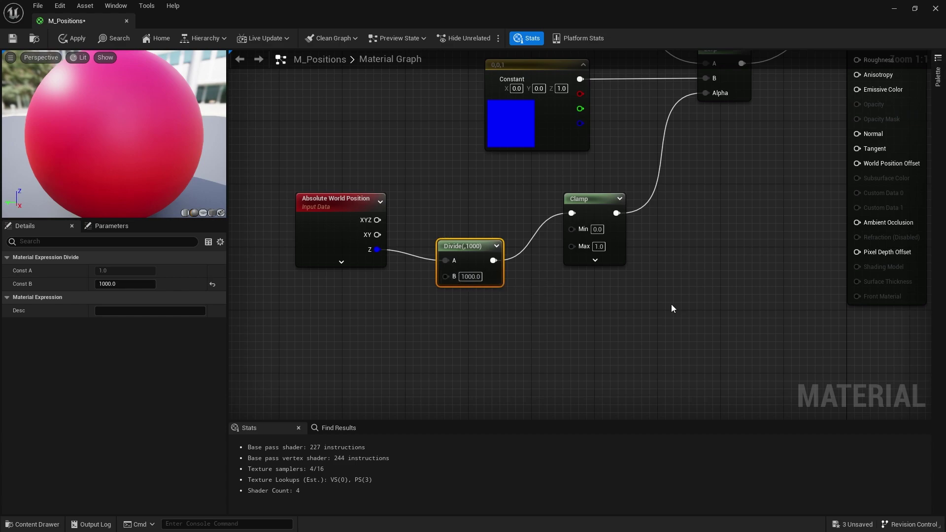
{"action": "right_click_drag", "start_coordinate": [909, 151], "coordinate": [705, 186]}
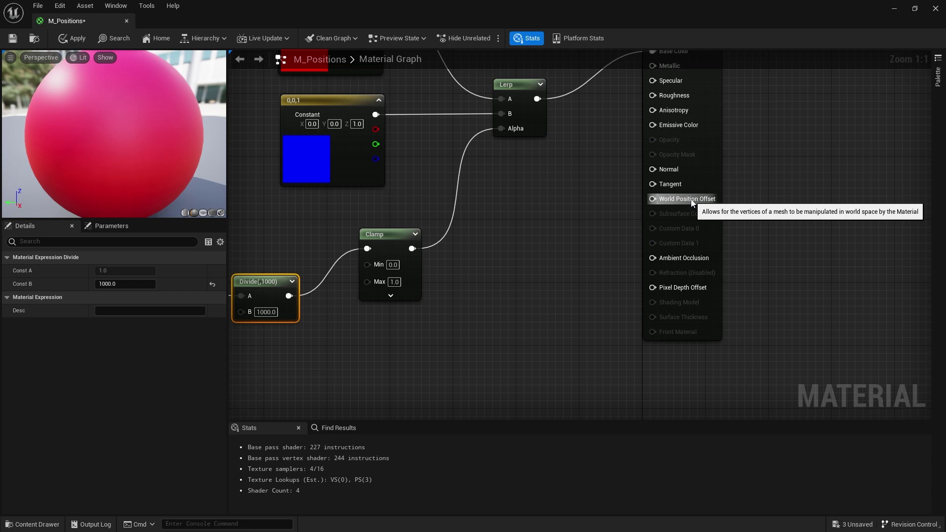
{"action": "right_click_drag", "start_coordinate": [377, 212], "coordinate": [592, 186]}
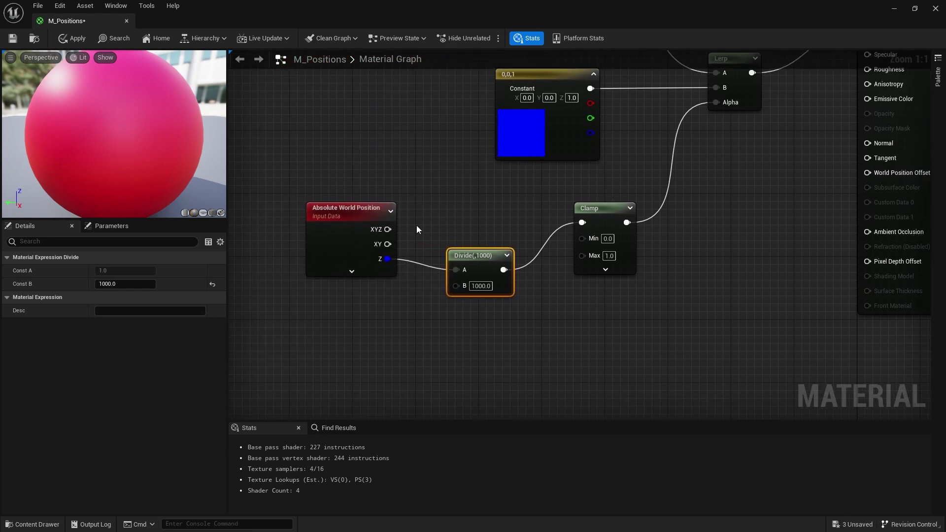
{"action": "left_click_drag", "start_coordinate": [356, 247], "coordinate": [348, 247]}
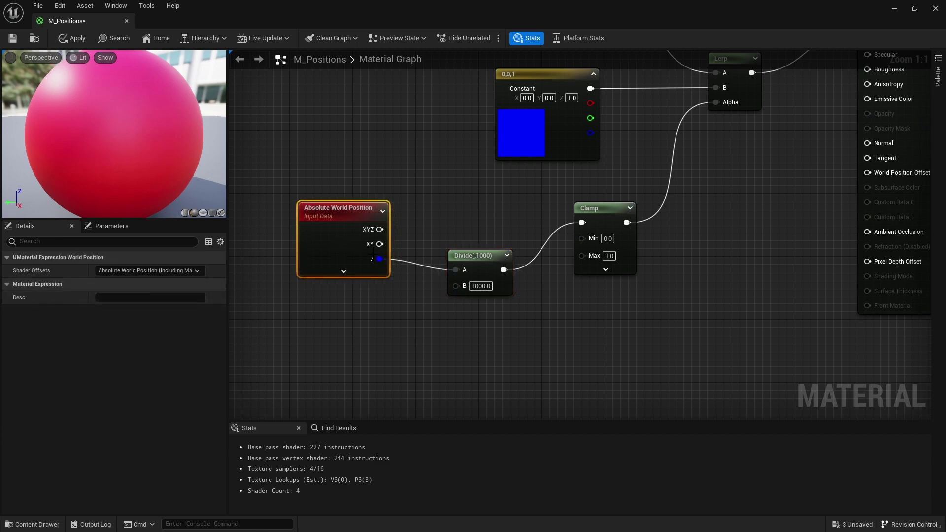